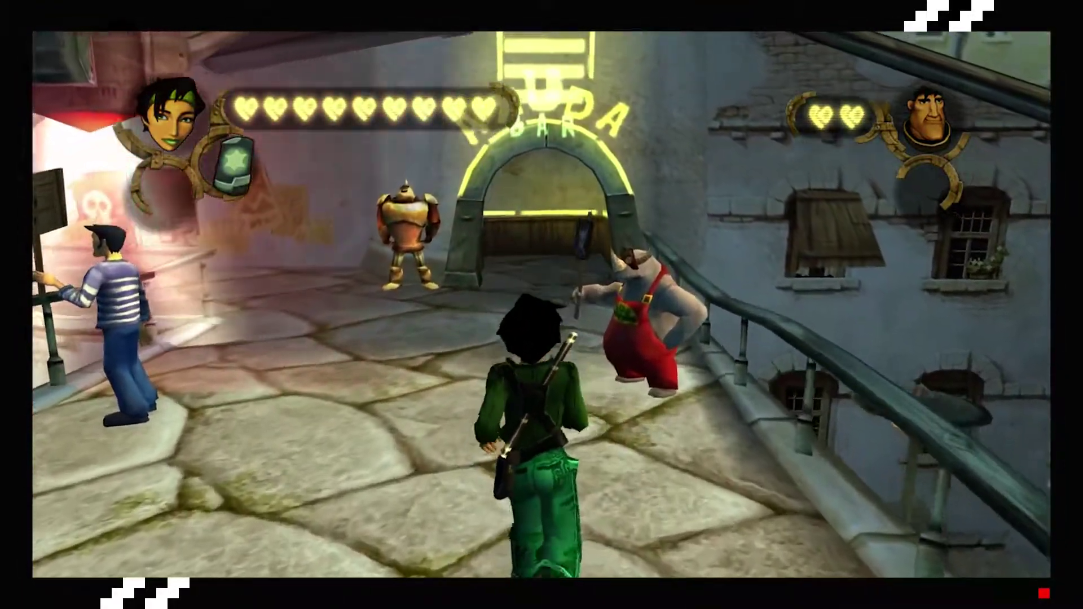
- Check the map's pearl and reader detectors, then close the map
key("Tab")
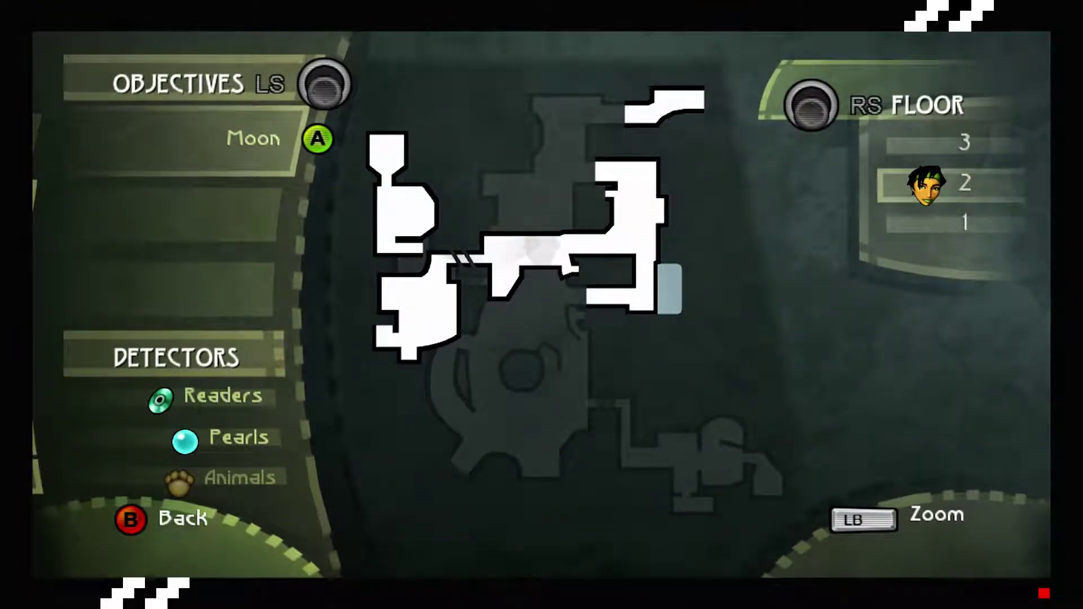
key("Tab")
key("Tab")
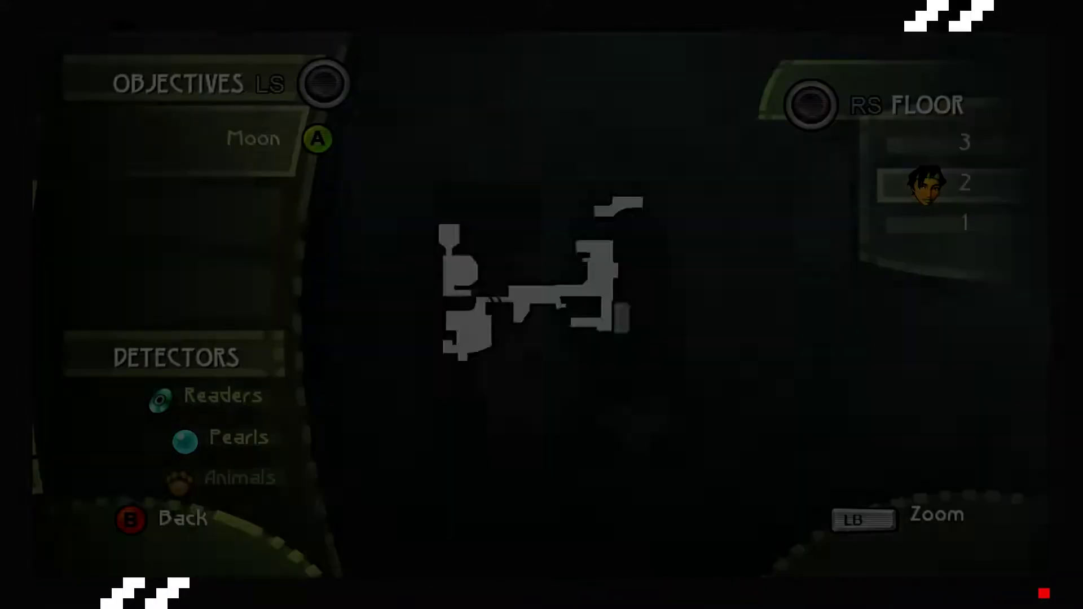
key("Down")
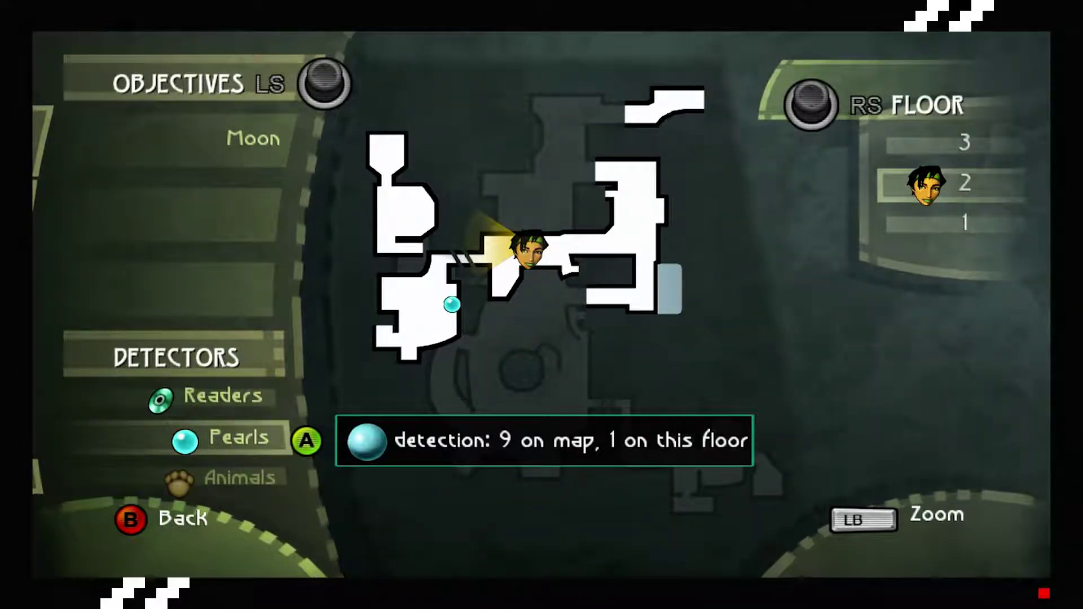
key("Escape")
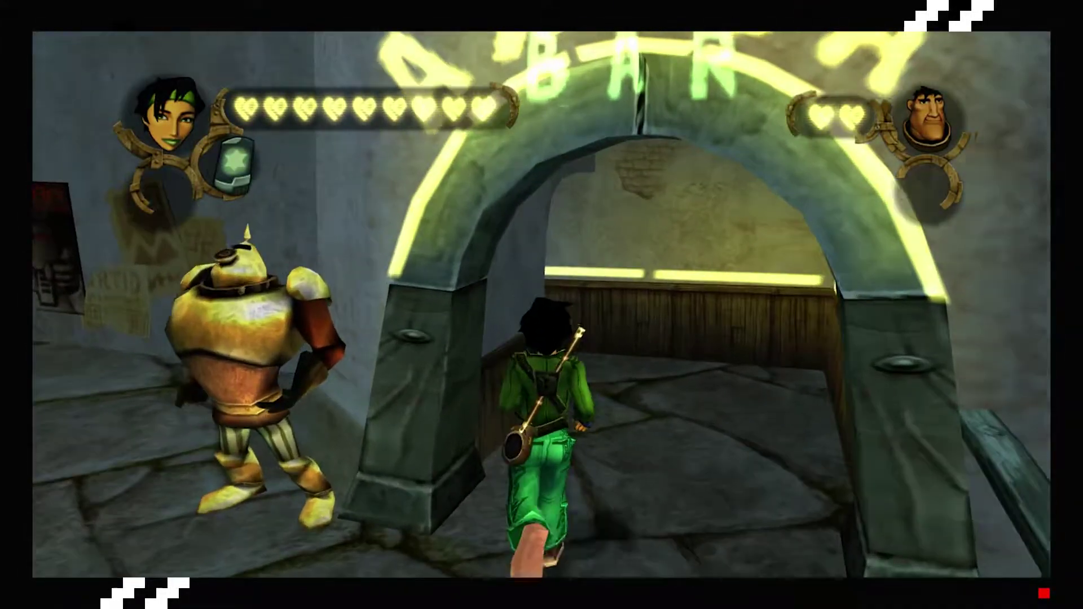
- Run through the archway into the Akuda Bar and recheck the map's pearl count
key("w")
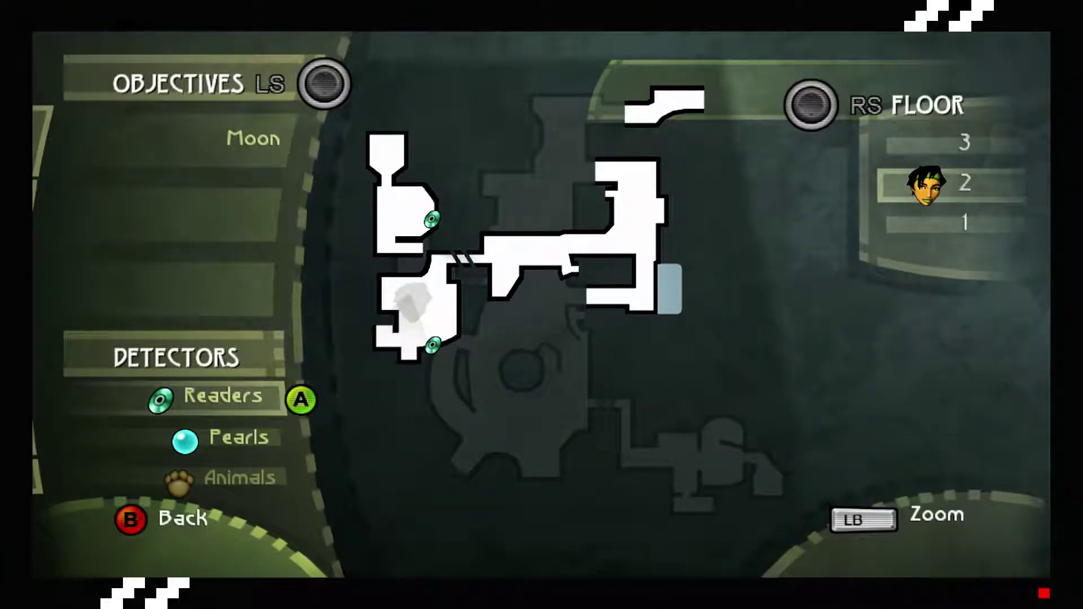
key("Down")
key("Escape")
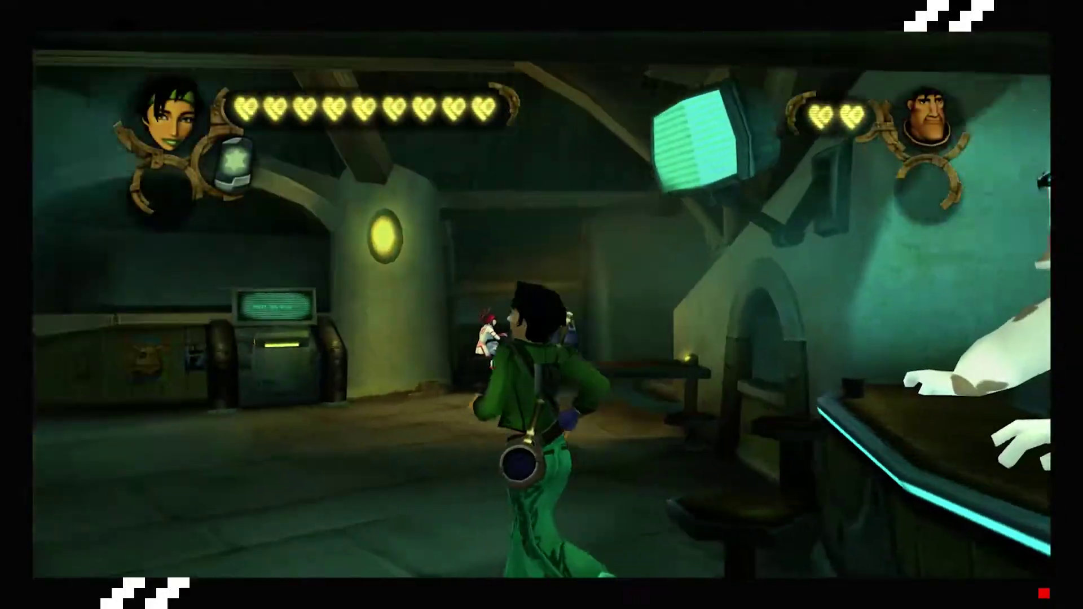
- Talk to Francis the shark, asking 'Can you tell me the rules?' and 'What do we bet?'
key("w")
key("w")
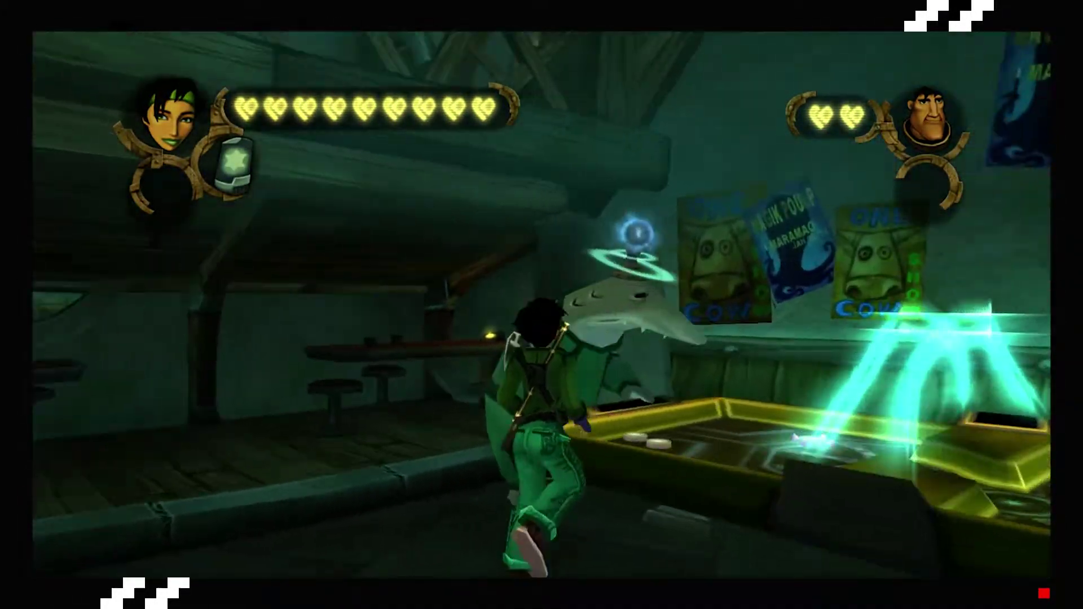
key("Return")
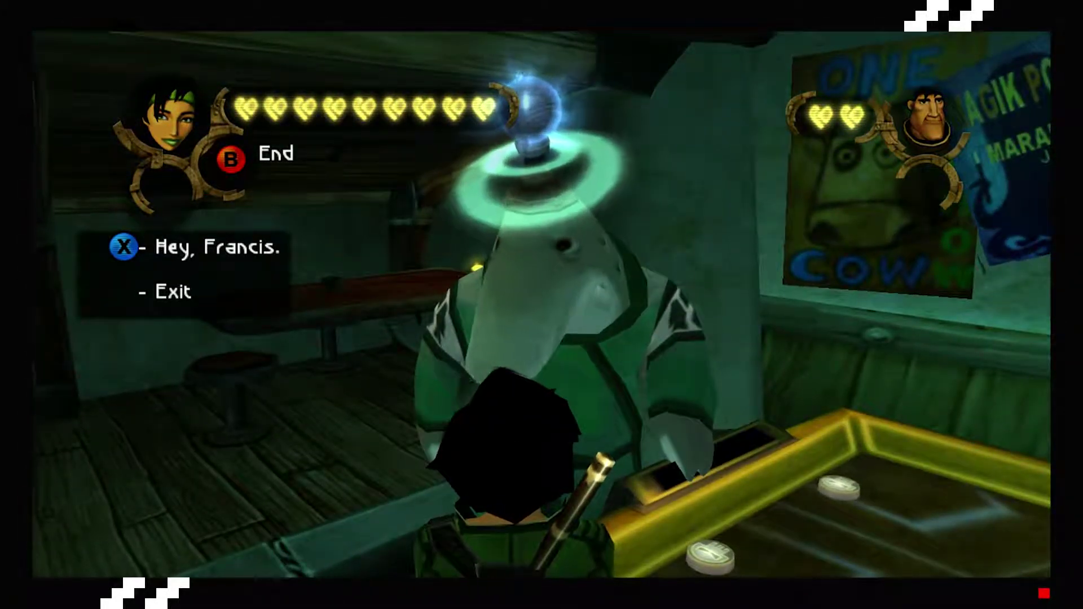
key("Return")
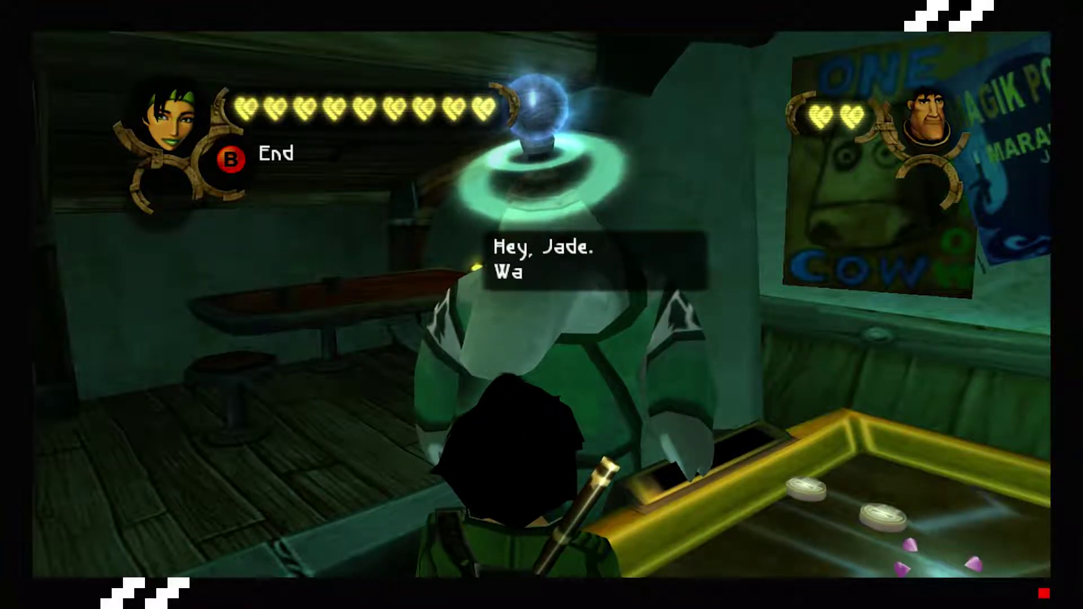
key("Return")
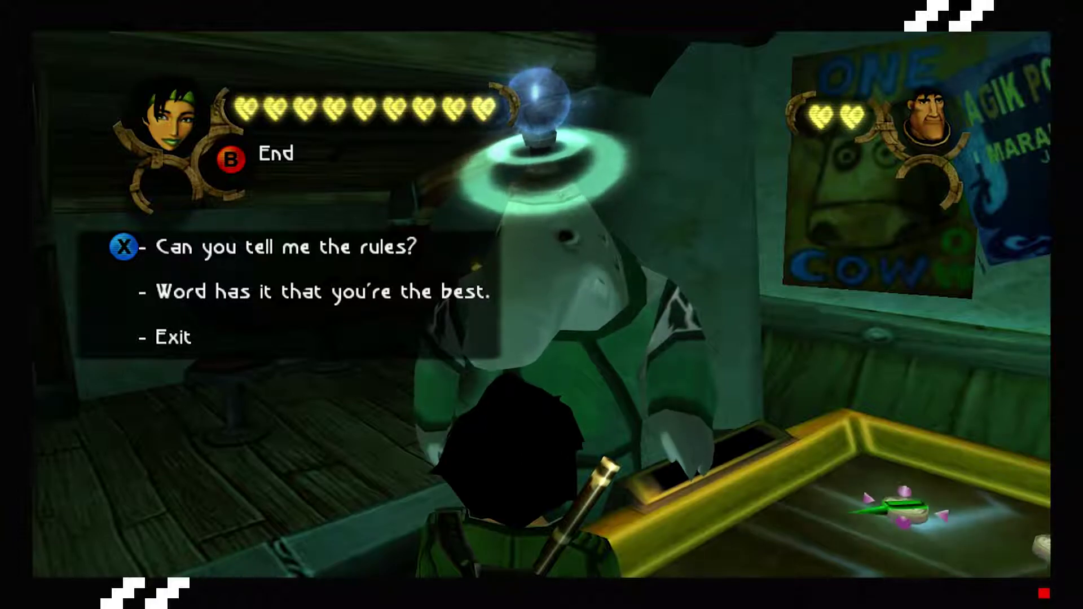
key("Return")
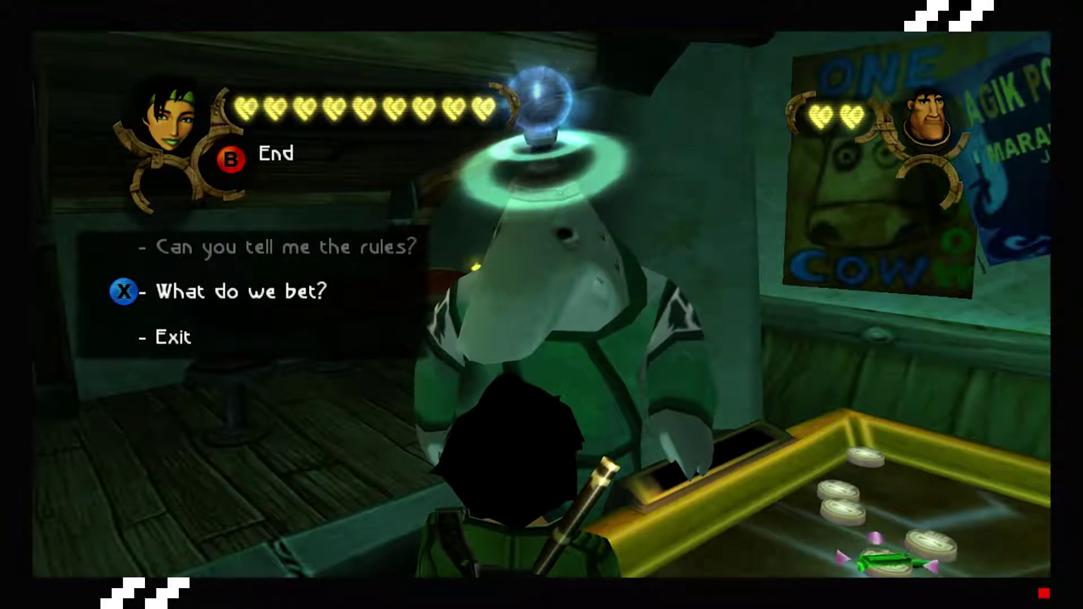
key("Up")
key("Return")
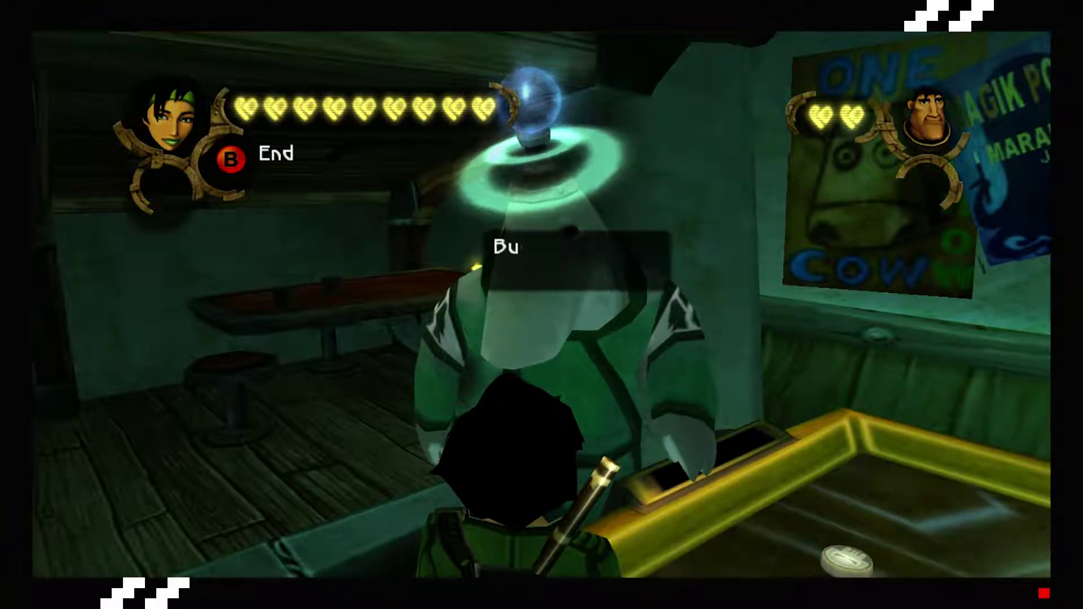
- Choose Exit to end the conversation with Francis
key("Return")
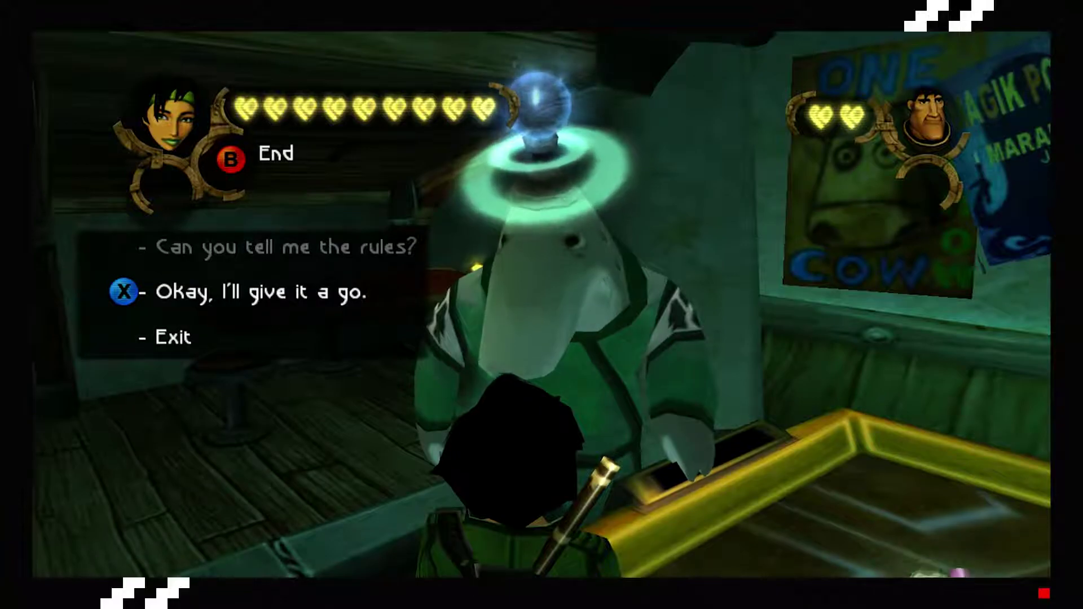
key("Down")
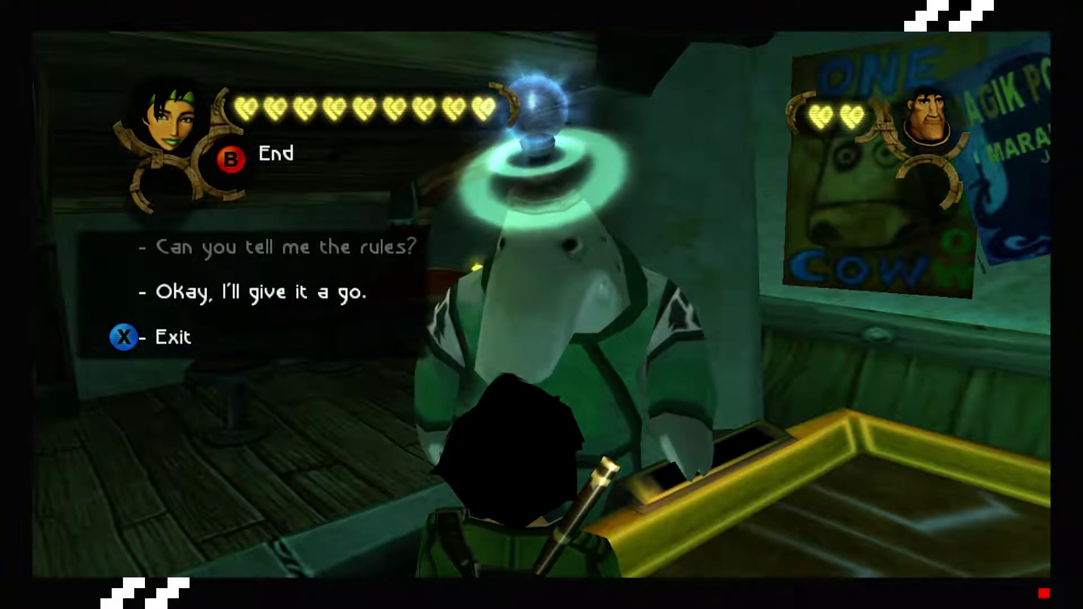
key("Return")
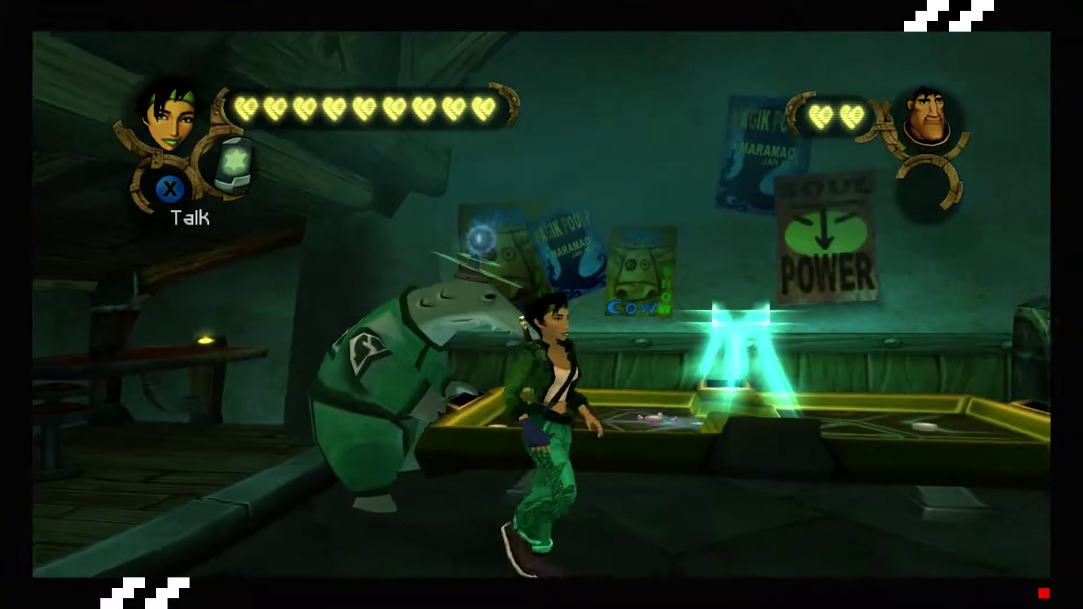
- Walk around to the disc table, use it, and bring up the Enter Your Code dial
key("Up")
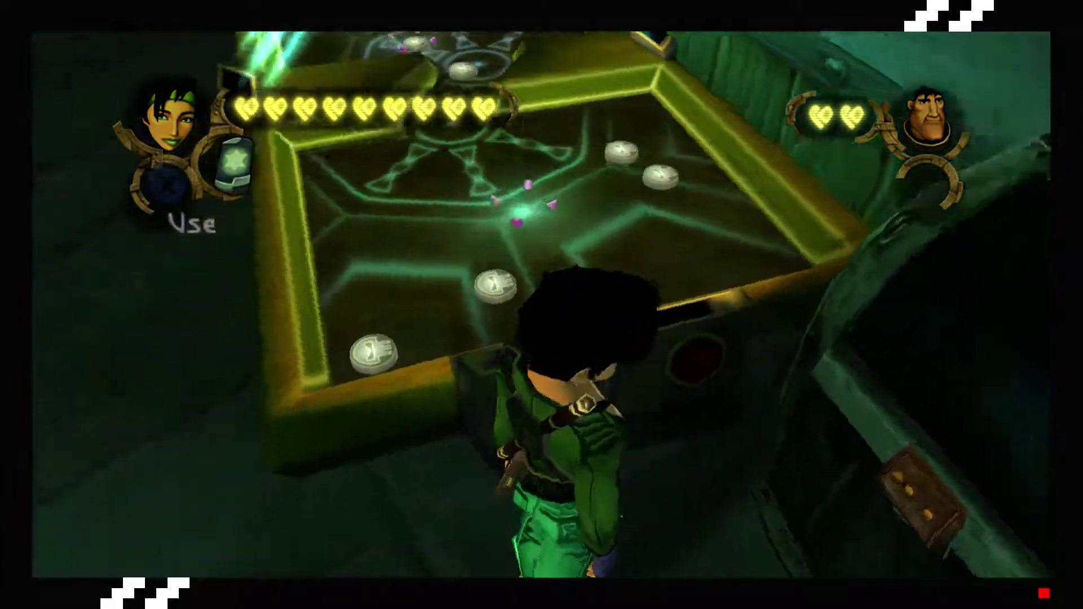
key("Left")
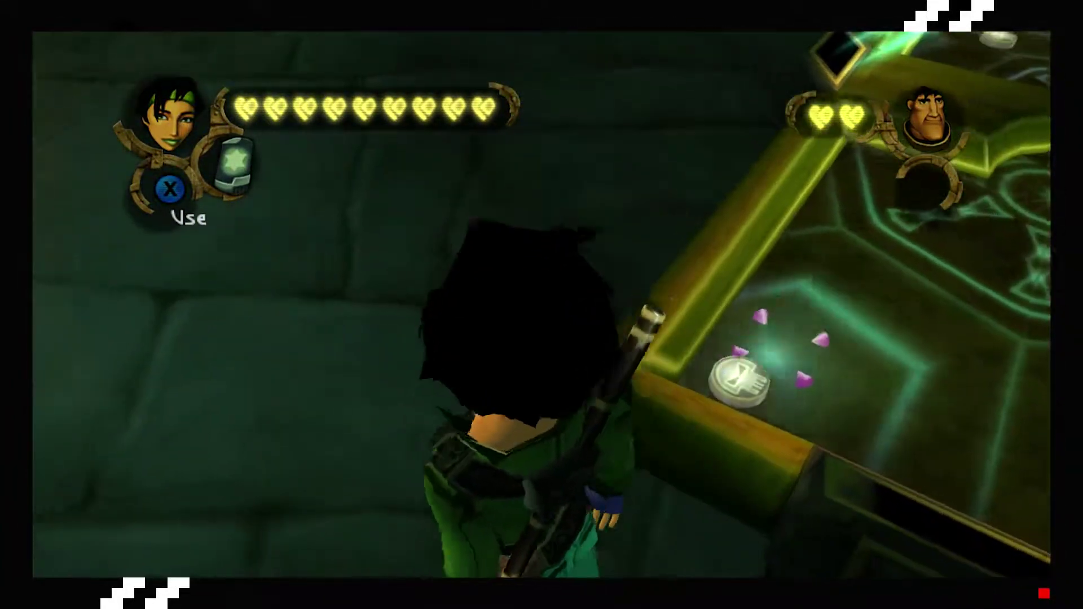
key("x")
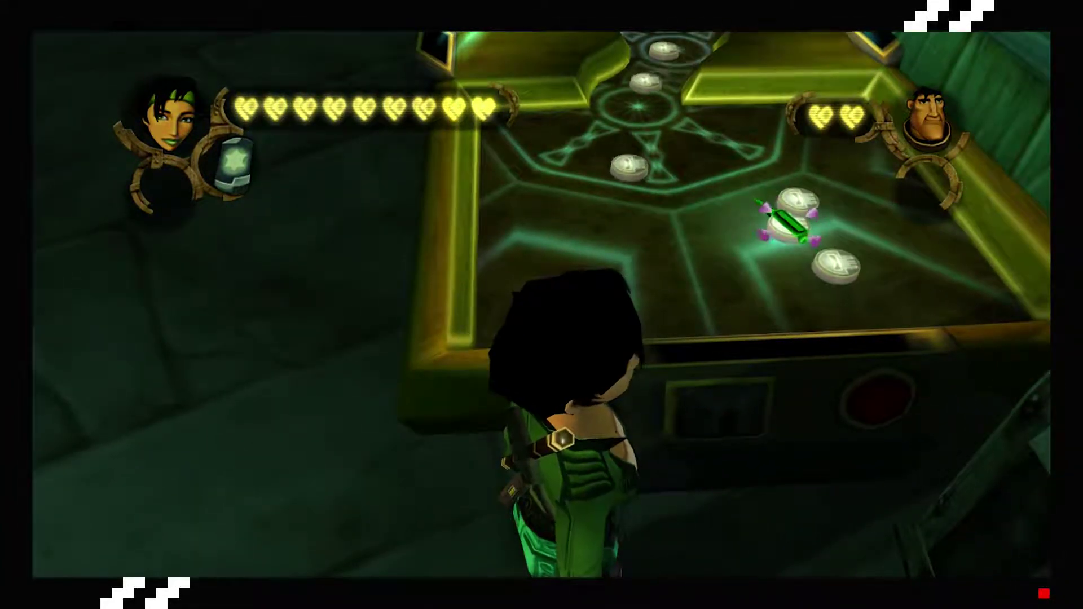
key("Left")
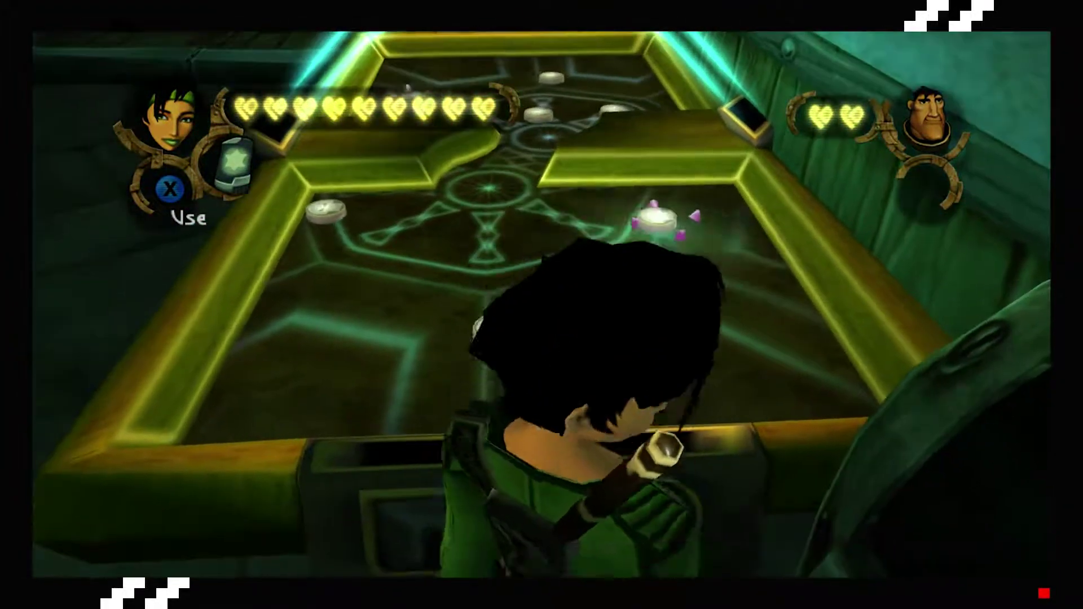
key("x")
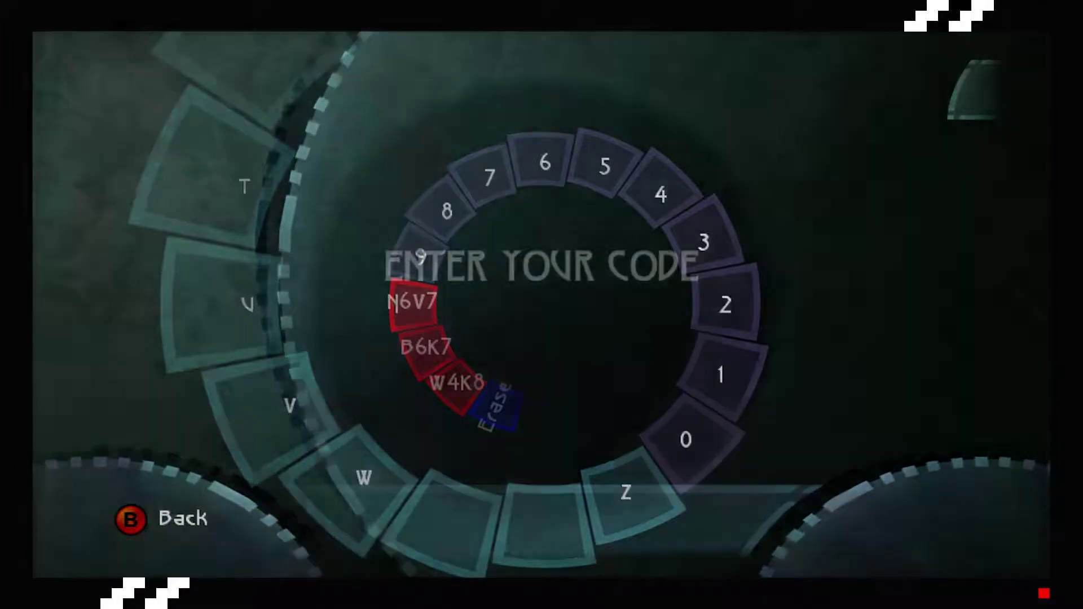
- Back out of the Enter Your Code dial
key("b")
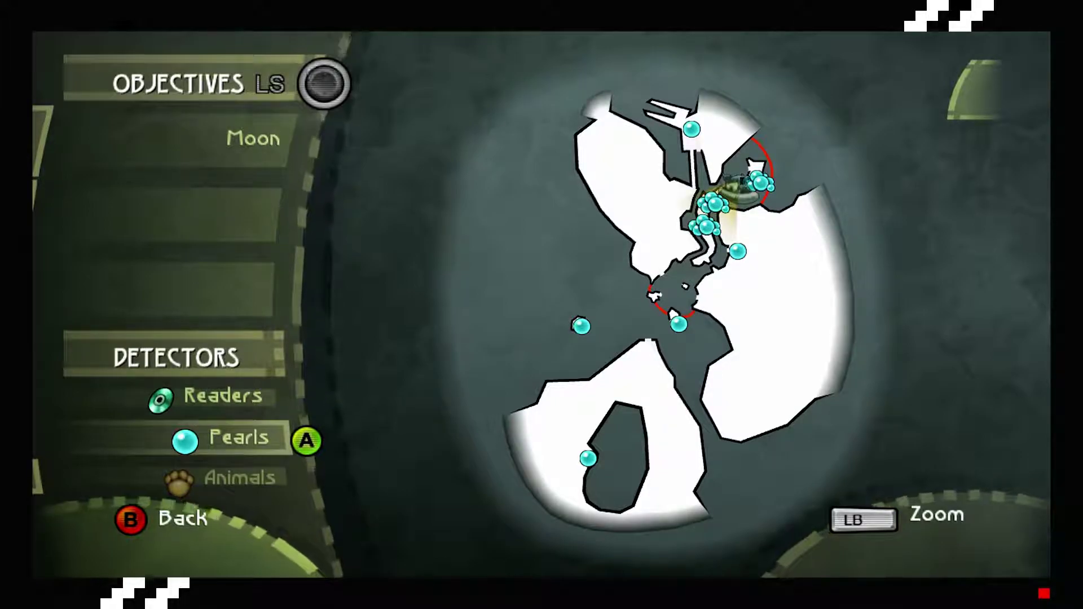
- Close the pearl map, briefly reopen the world map, then close it to resume sailing
key("Escape")
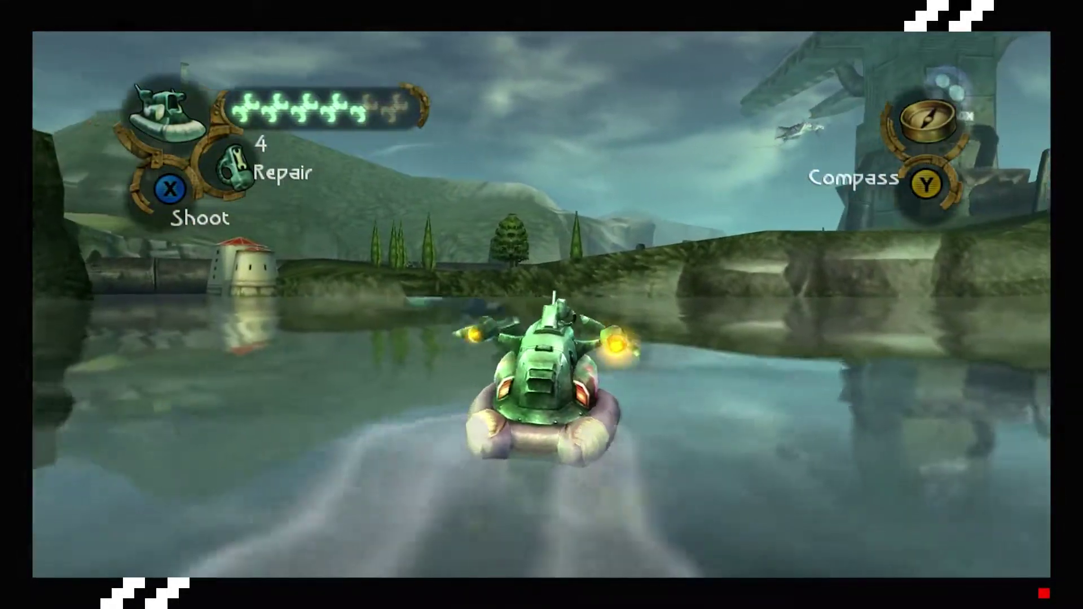
key("y")
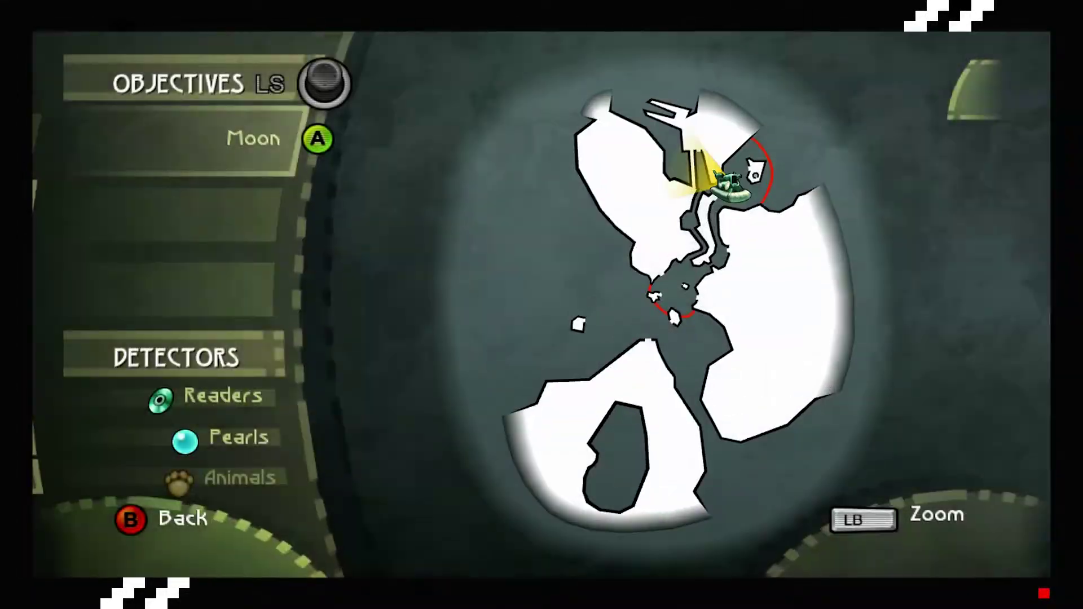
key("Escape")
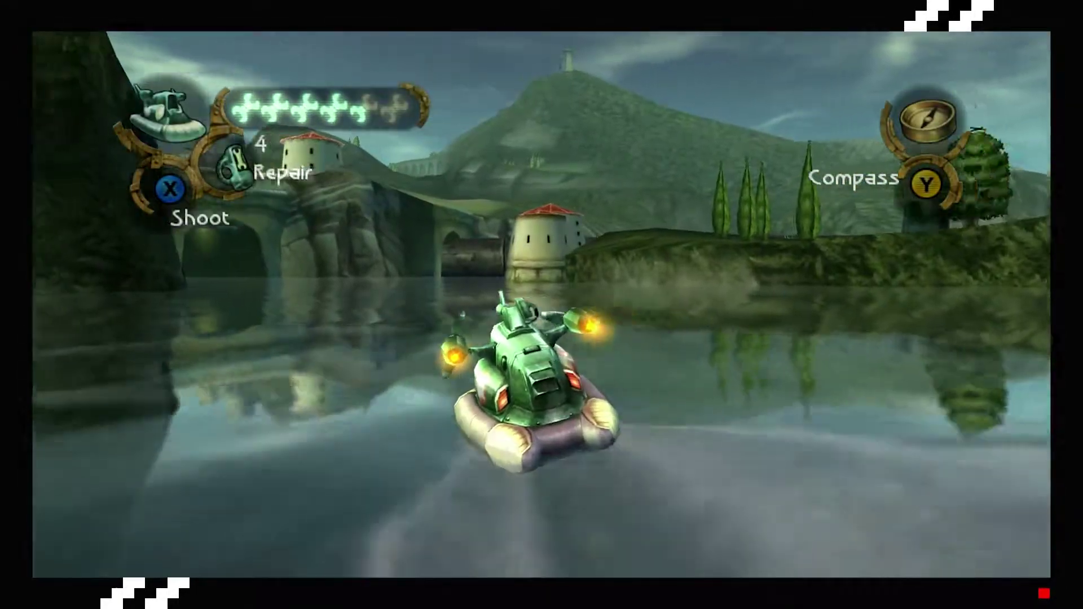